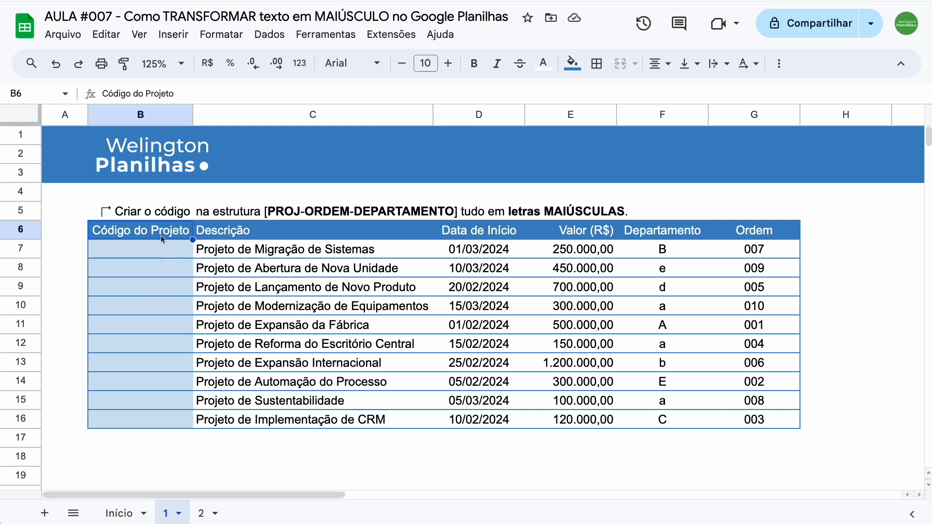
pyautogui.click(253, 235)
pyautogui.click(483, 241)
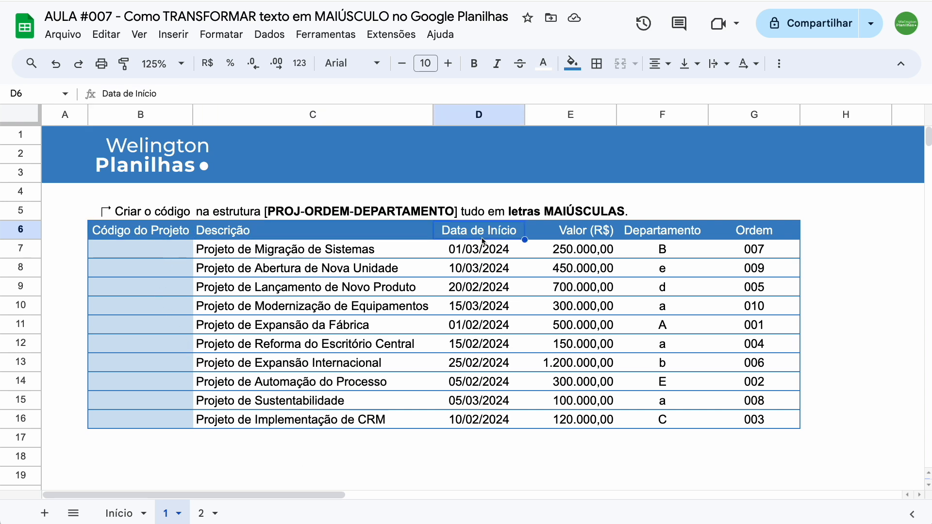
pyautogui.click(579, 236)
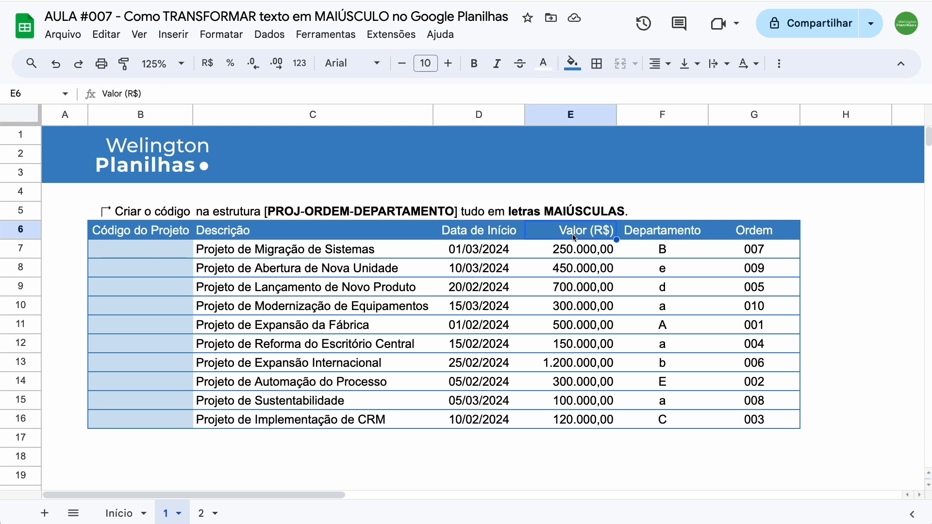
pyautogui.click(658, 238)
pyautogui.click(738, 238)
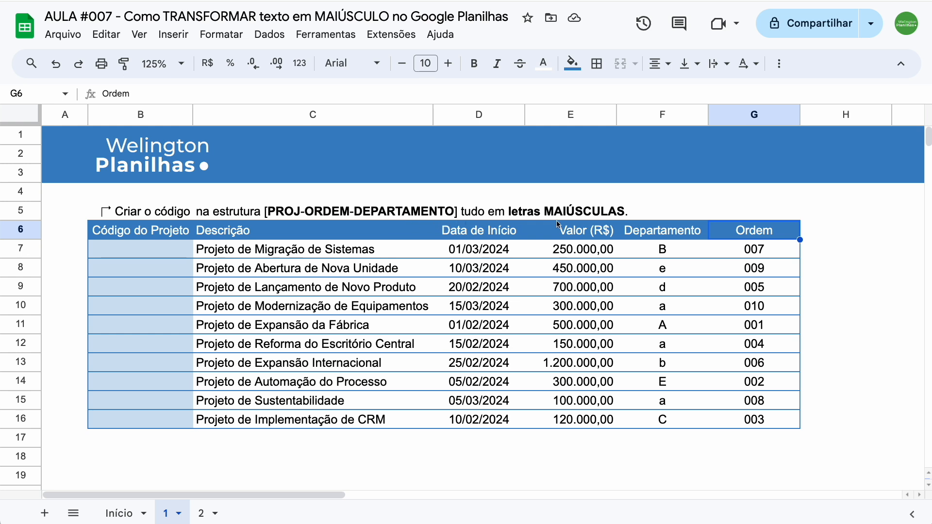
# Start a CONCATENAR formula in B7 whose first part is ESQUERDA(C7;4), taking the first four characters of the description.
pyautogui.click(171, 253)
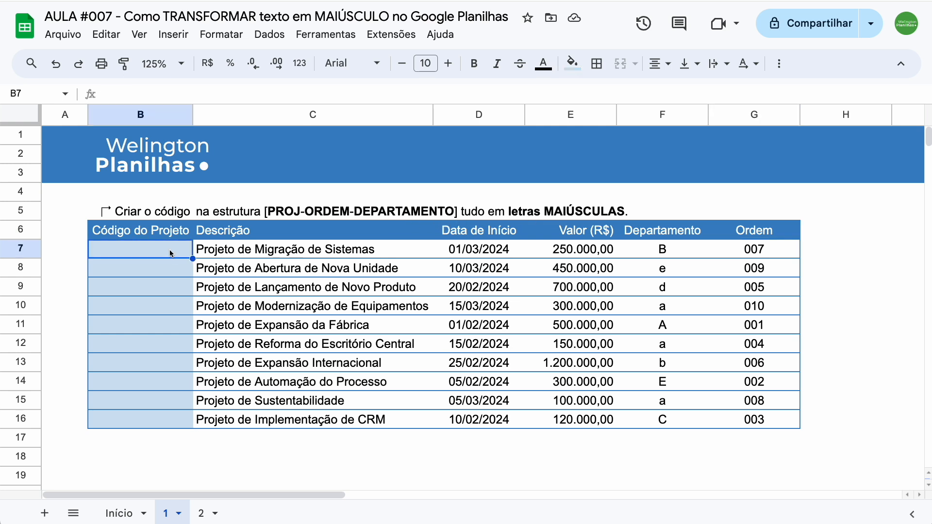
pyautogui.write('=')
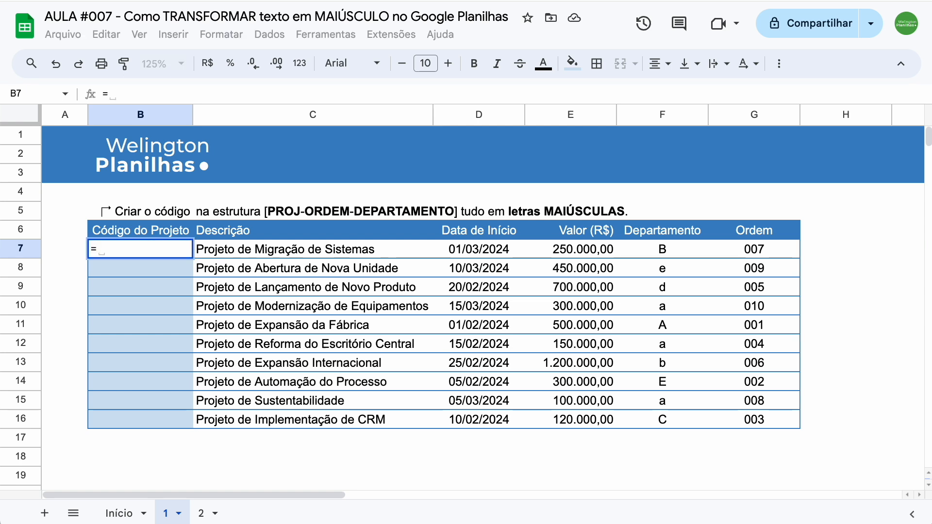
pyautogui.write('conc')
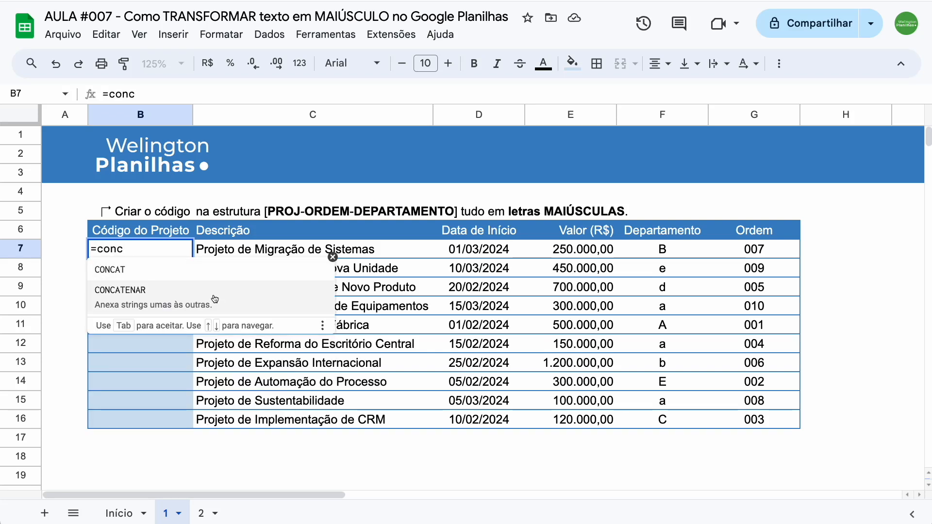
pyautogui.click(202, 299)
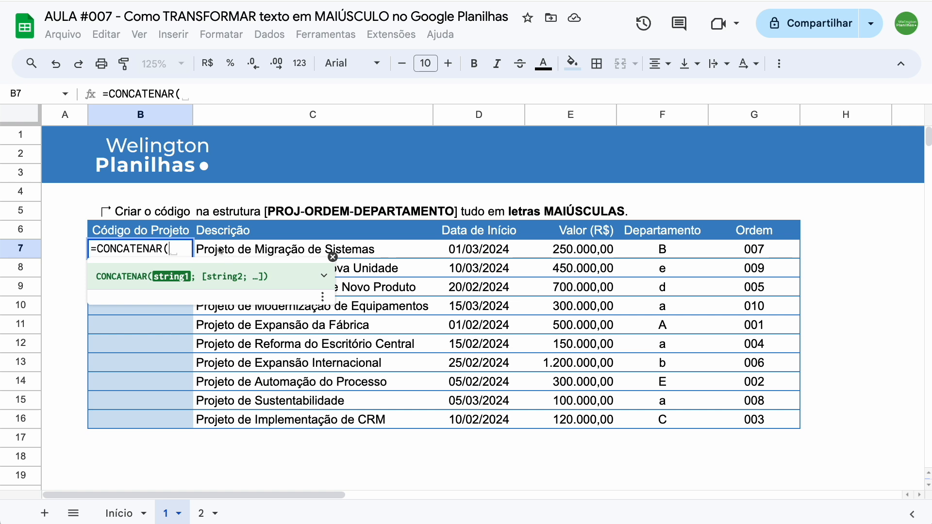
pyautogui.write('esq')
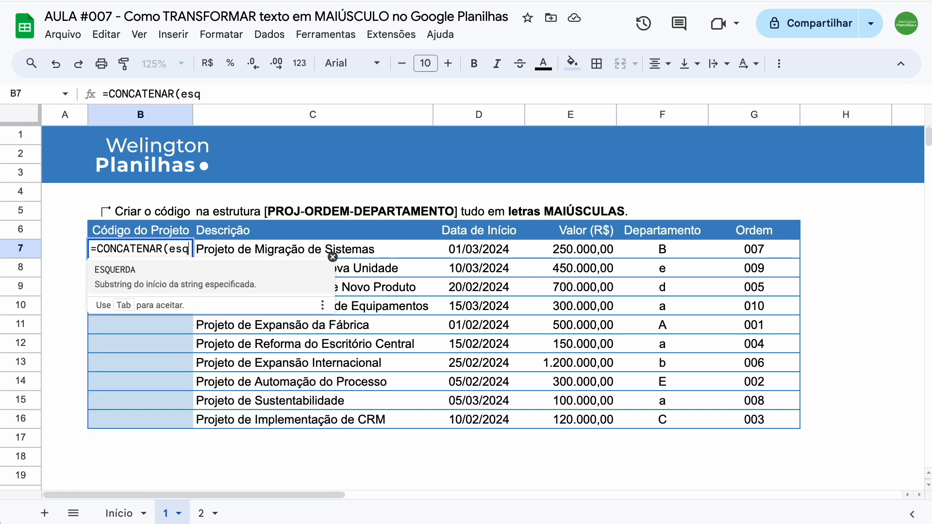
pyautogui.press('Tab')
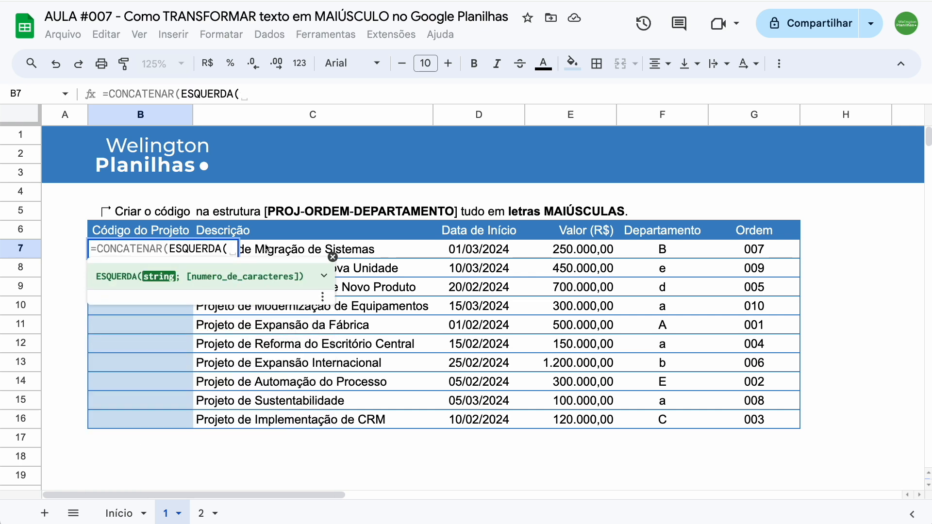
pyautogui.click(266, 249)
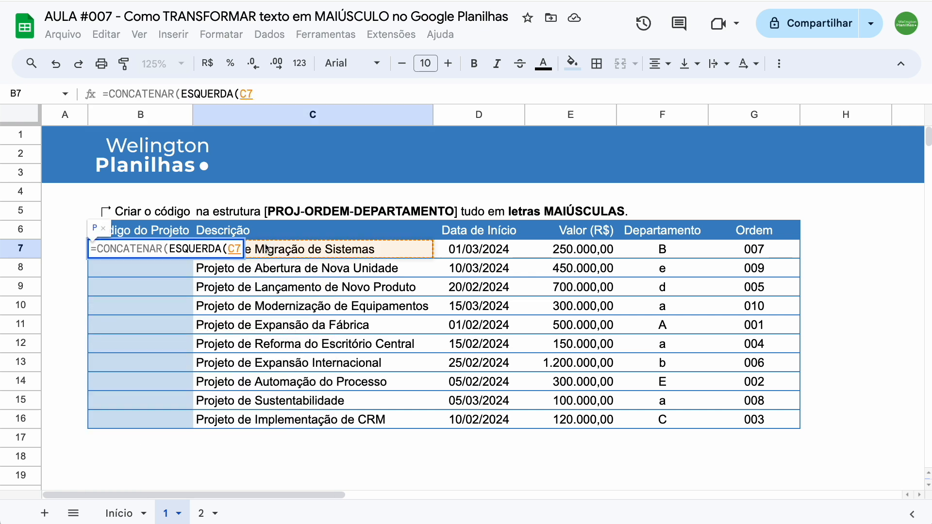
pyautogui.write(';')
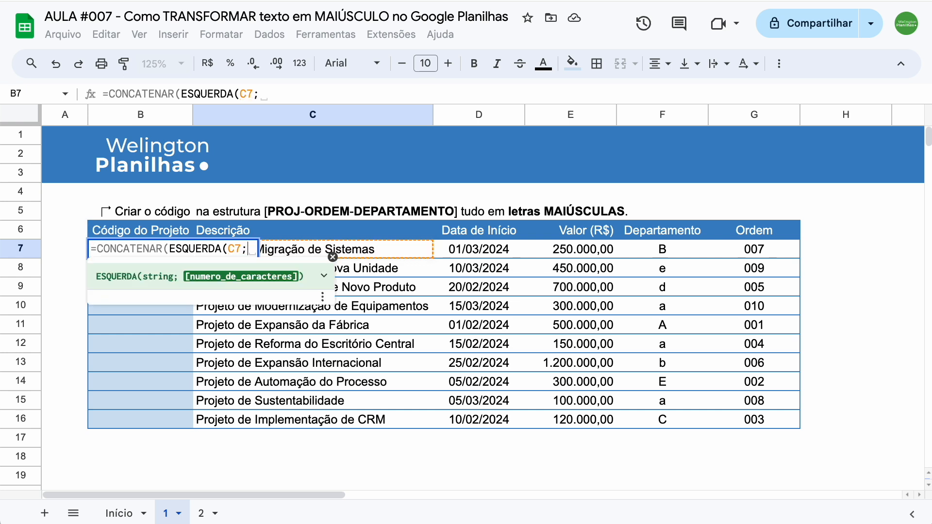
pyautogui.write('4')
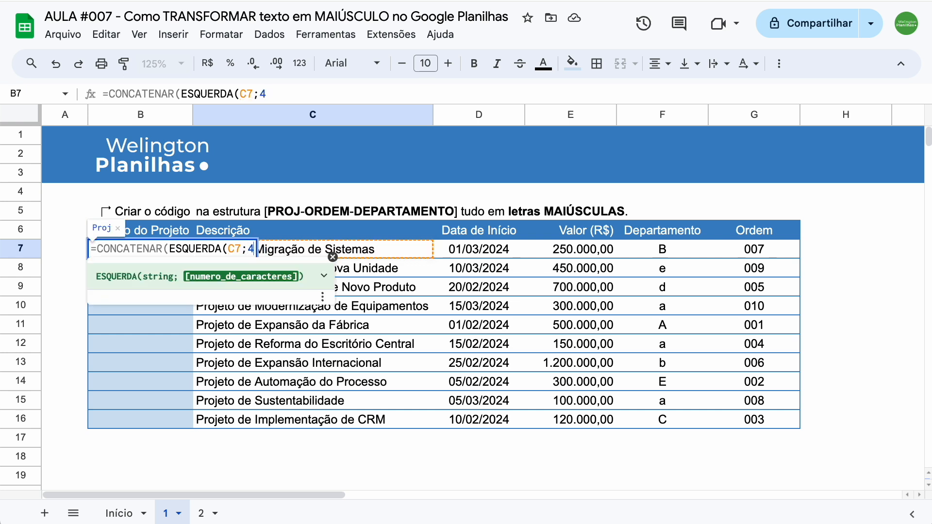
pyautogui.write(')')
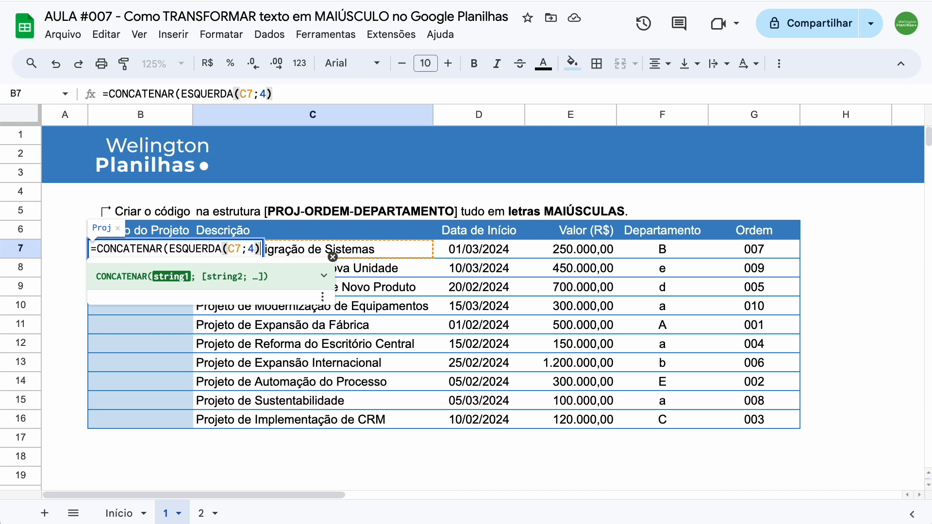
# Extend the B7 formula with a "-" separator and the project's order number from G7.
pyautogui.write(';')
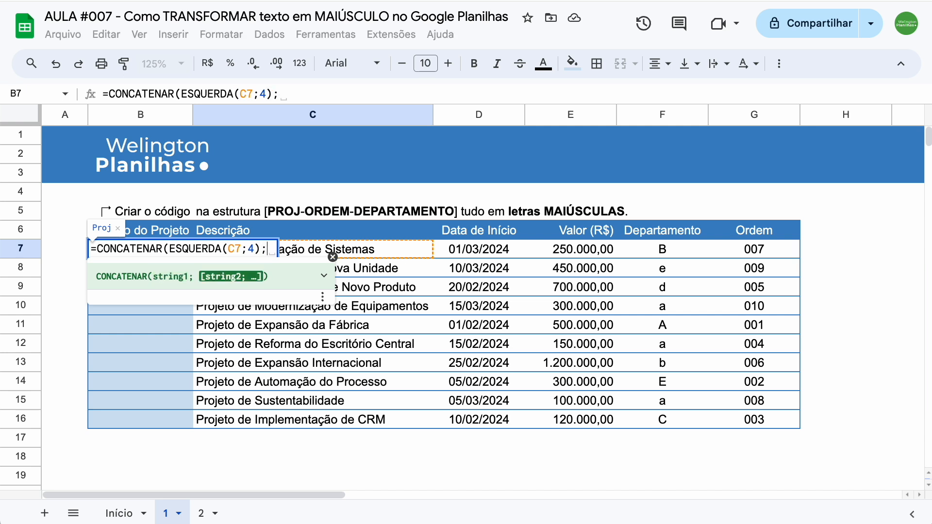
pyautogui.write('""')
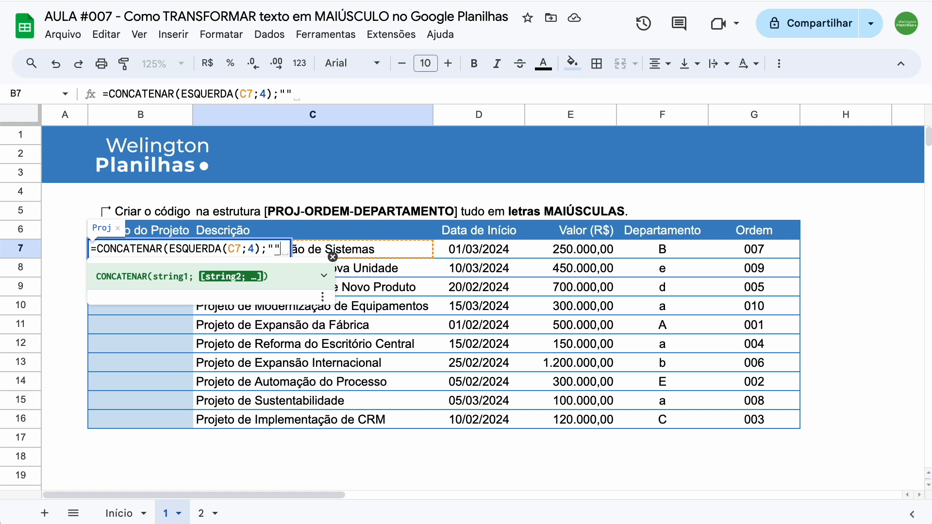
pyautogui.write('-')
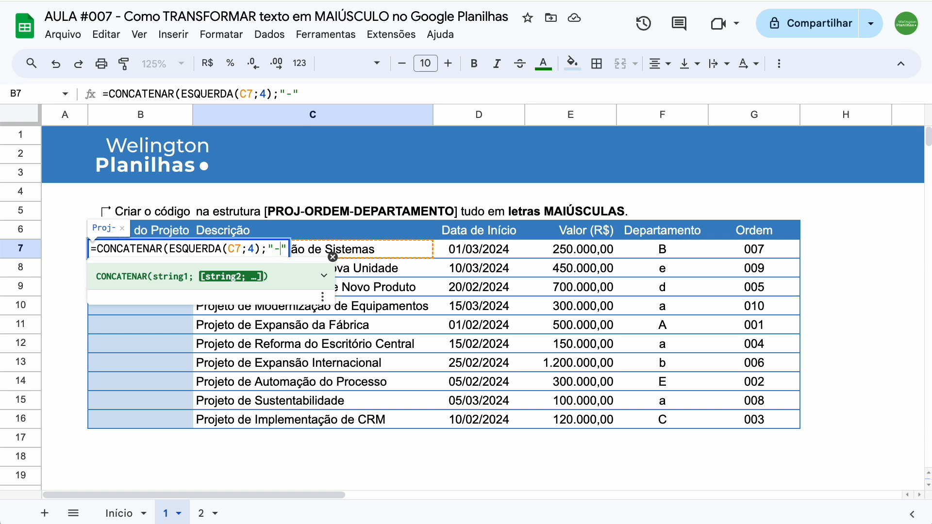
pyautogui.write(';')
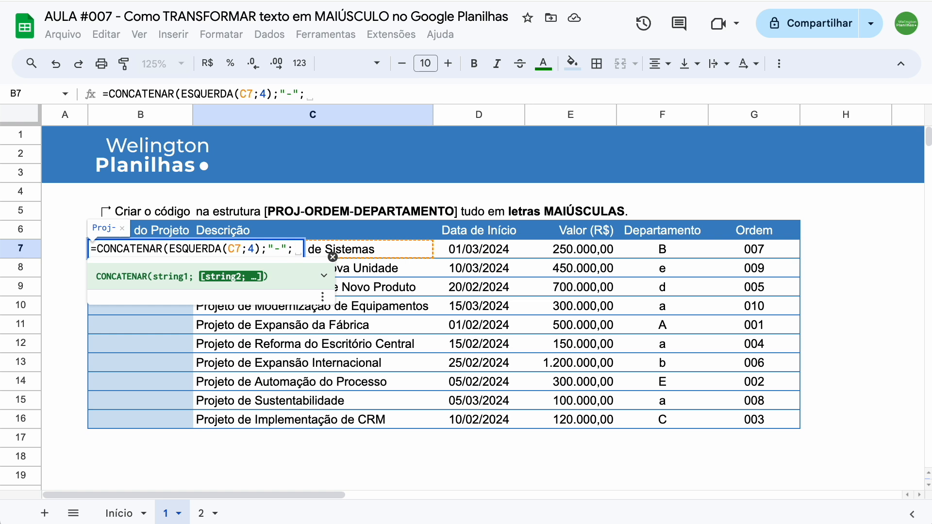
pyautogui.click(770, 254)
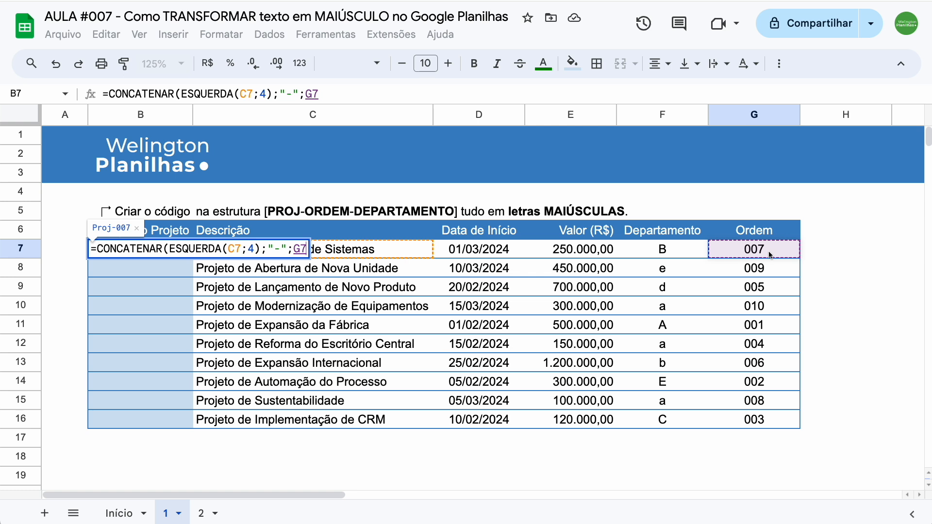
# Complete the B7 formula with a second "-" separator and the department from F7, and commit it.
pyautogui.write(';')
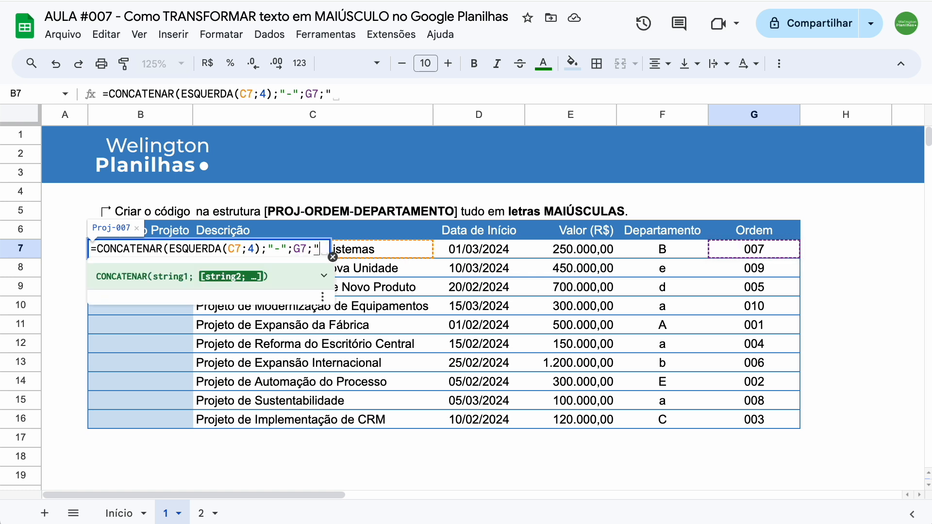
pyautogui.write('""-')
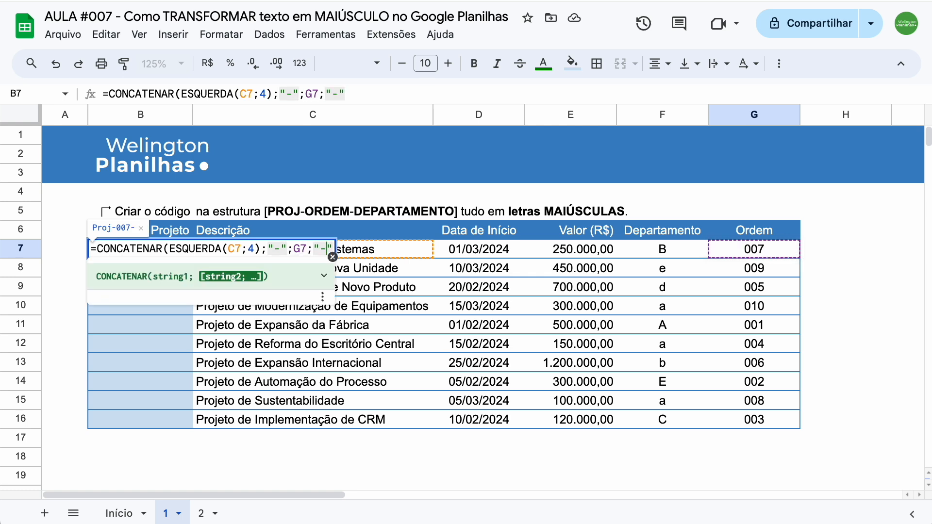
pyautogui.write(';')
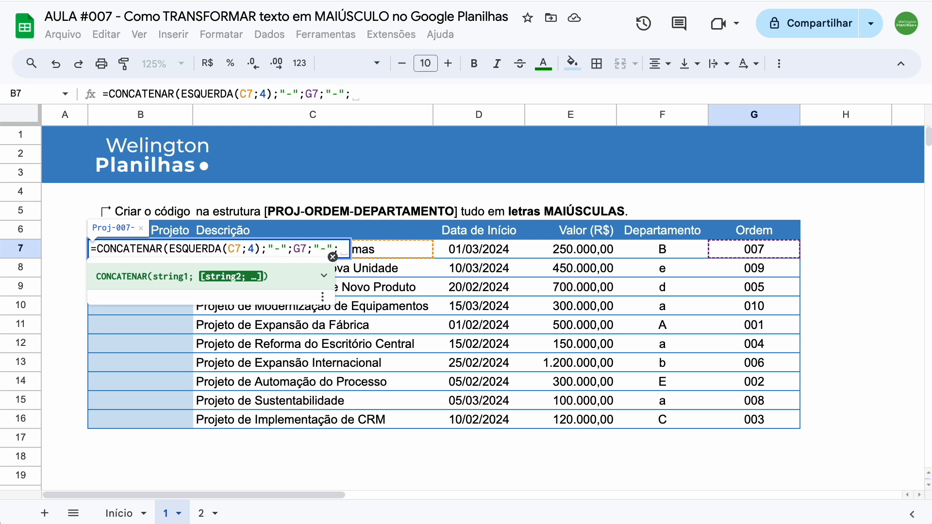
pyautogui.click(665, 249)
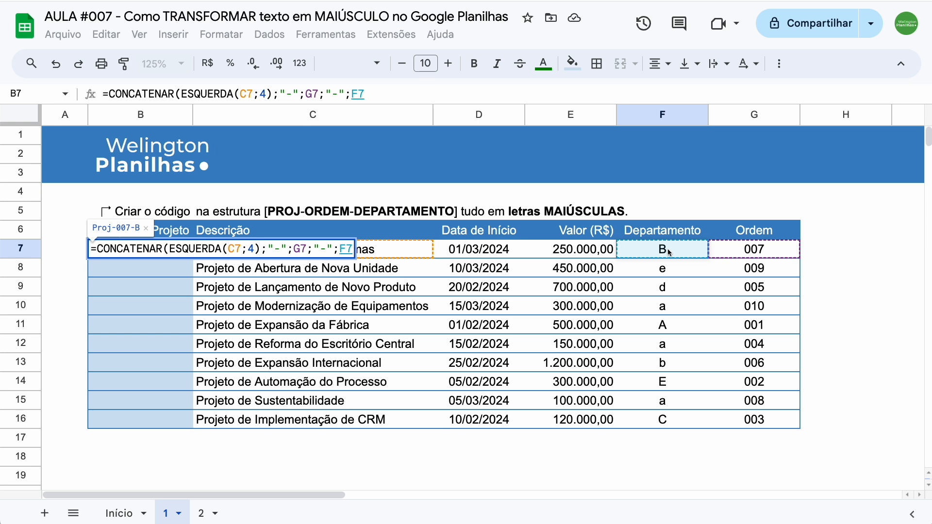
pyautogui.write(')')
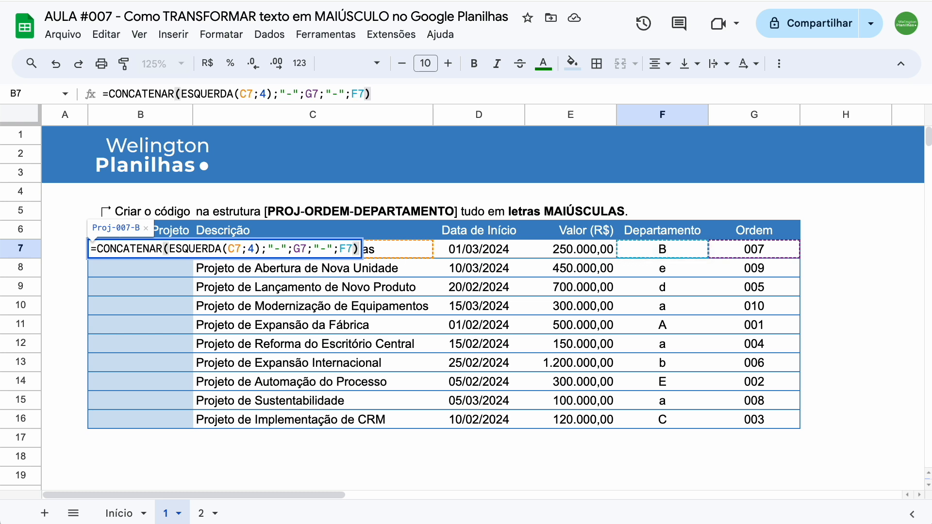
pyautogui.press('Return')
pyautogui.press('Up')
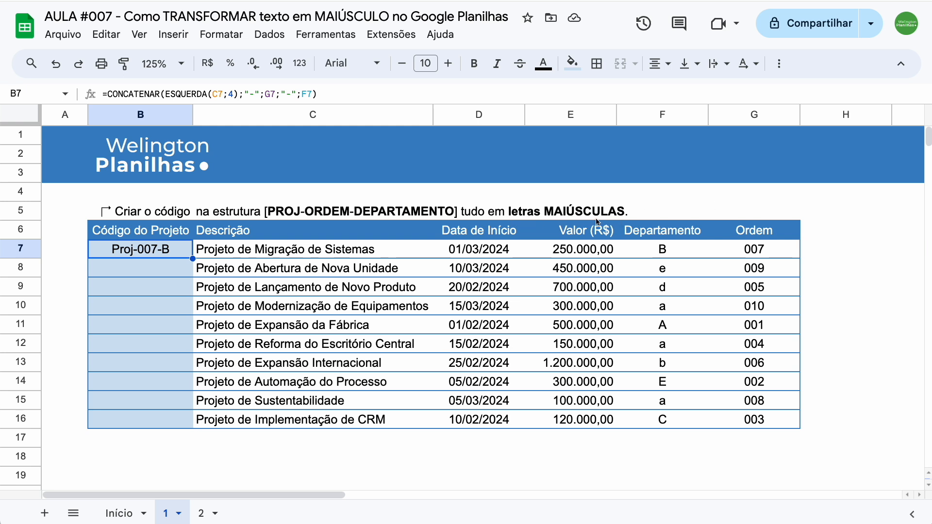
# Wrap the B7 formula in MAIÚSCULA, giving =MAIÚSCULA(CONCATENAR(ESQUERDA(C7;4);"-";G7;"-";F7)), and fill it down to B16.
pyautogui.doubleClick(174, 252)
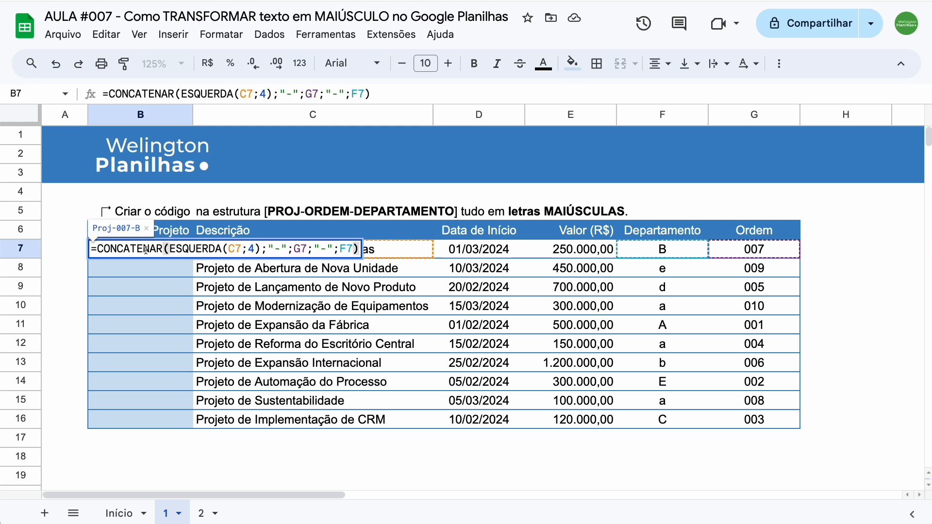
pyautogui.click(101, 249)
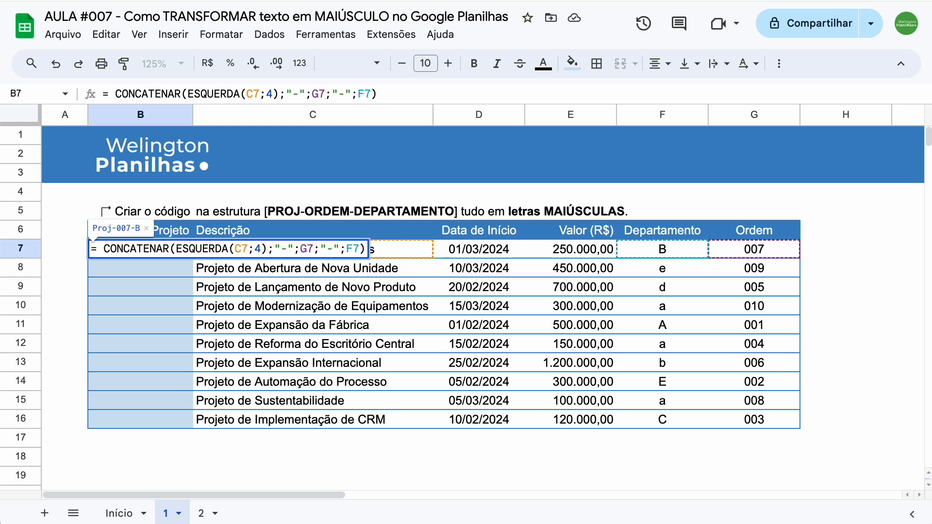
pyautogui.write('Mai')
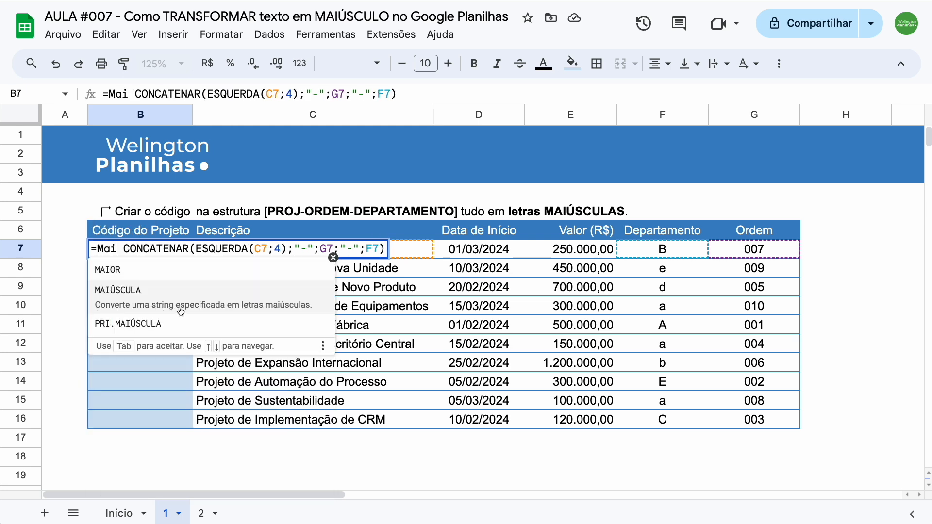
pyautogui.click(268, 304)
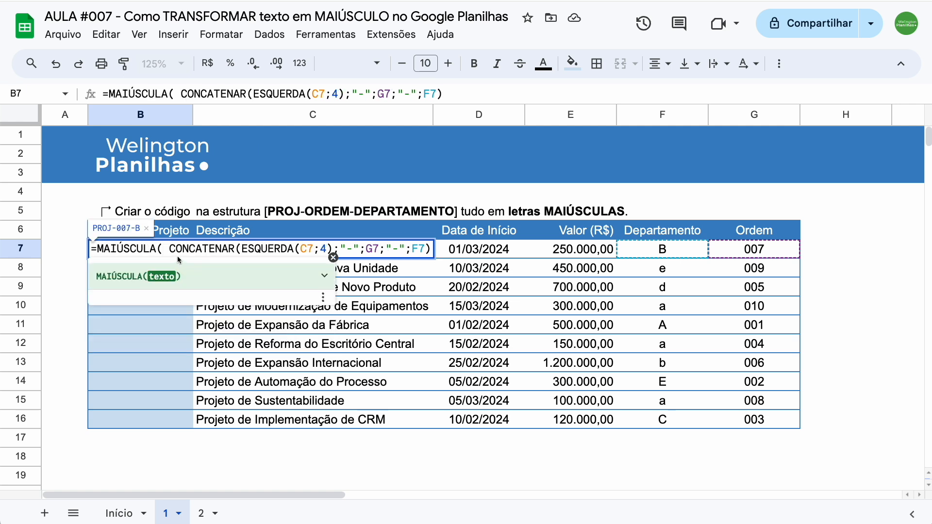
pyautogui.click(167, 249)
pyautogui.press('BackSpace')
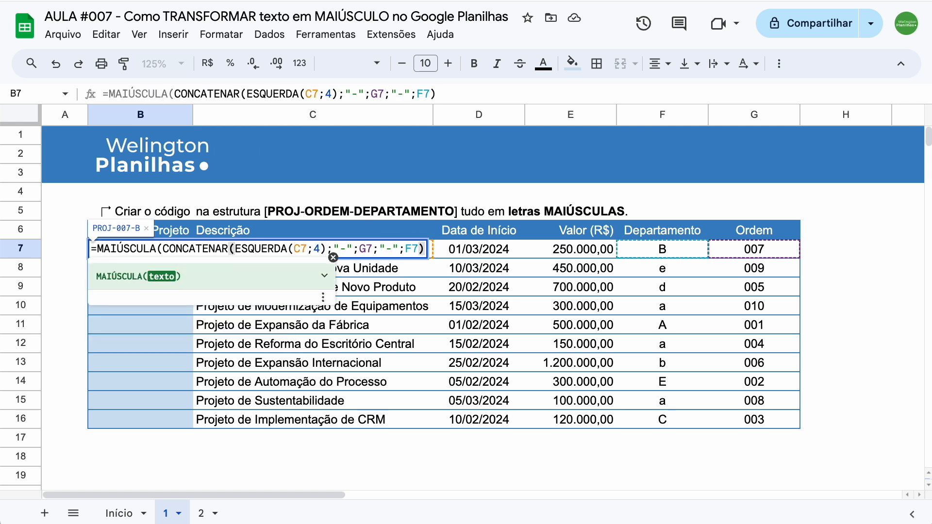
pyautogui.write(')')
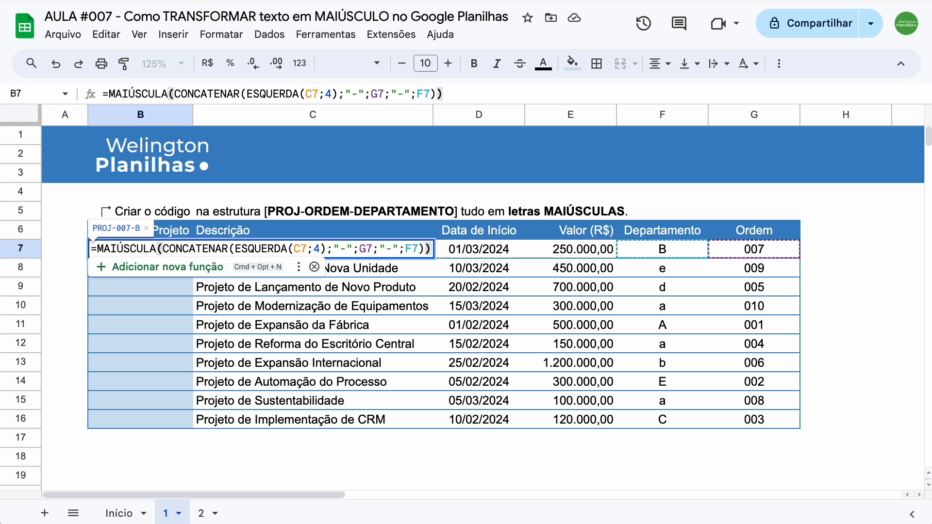
pyautogui.press('Return')
pyautogui.press('Up')
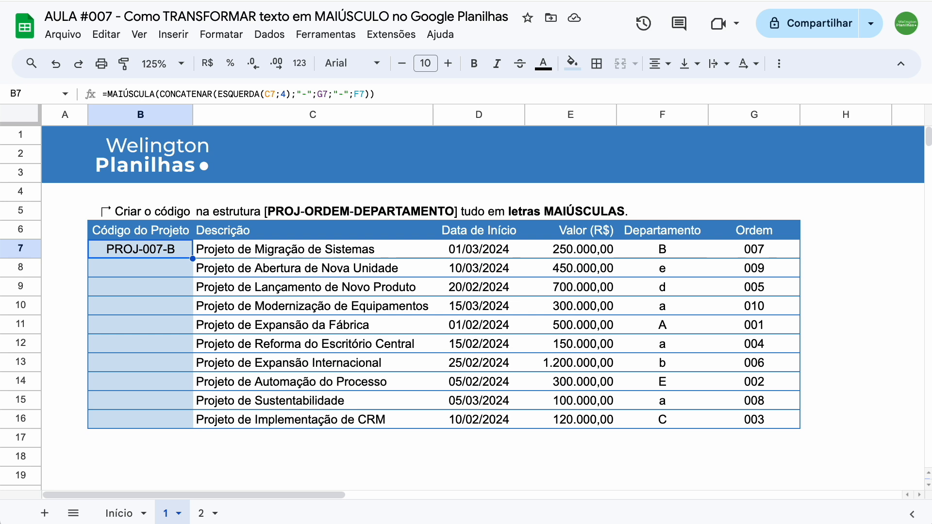
pyautogui.doubleClick(193, 259)
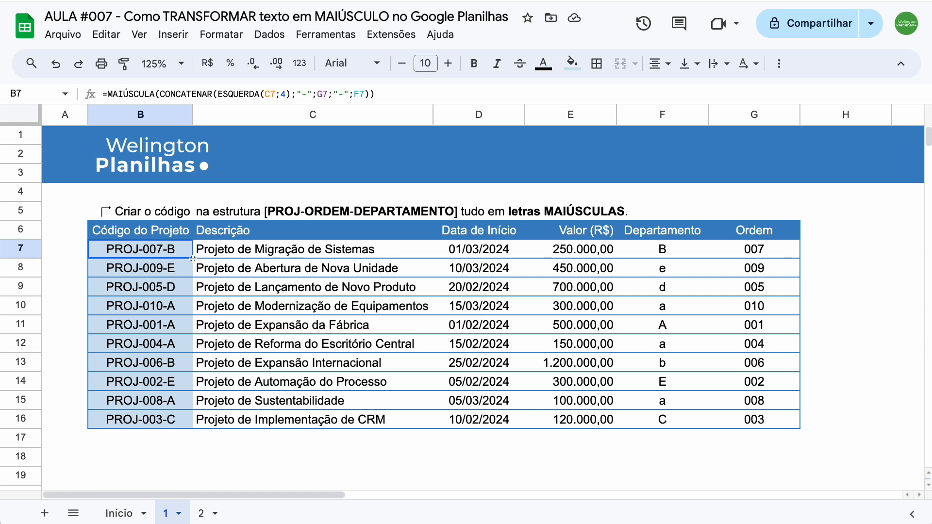
# On sheet 2, insert one empty column directly after the Código do Projeto column.
pyautogui.click(202, 513)
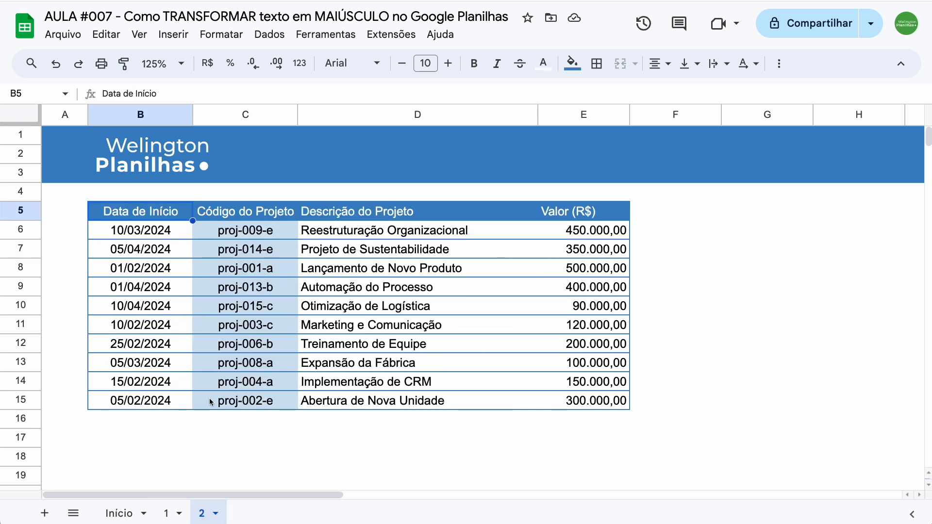
pyautogui.click(243, 114)
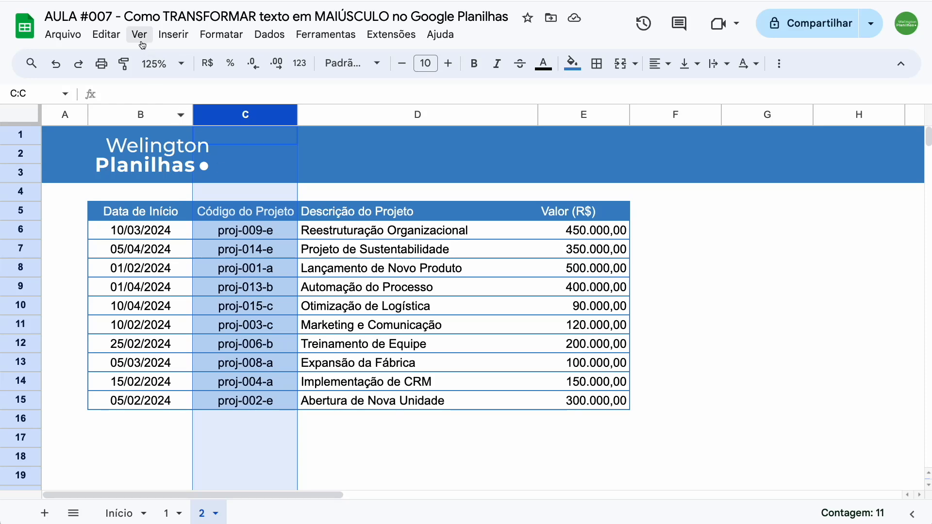
pyautogui.click(170, 35)
pyautogui.moveTo(283, 105)
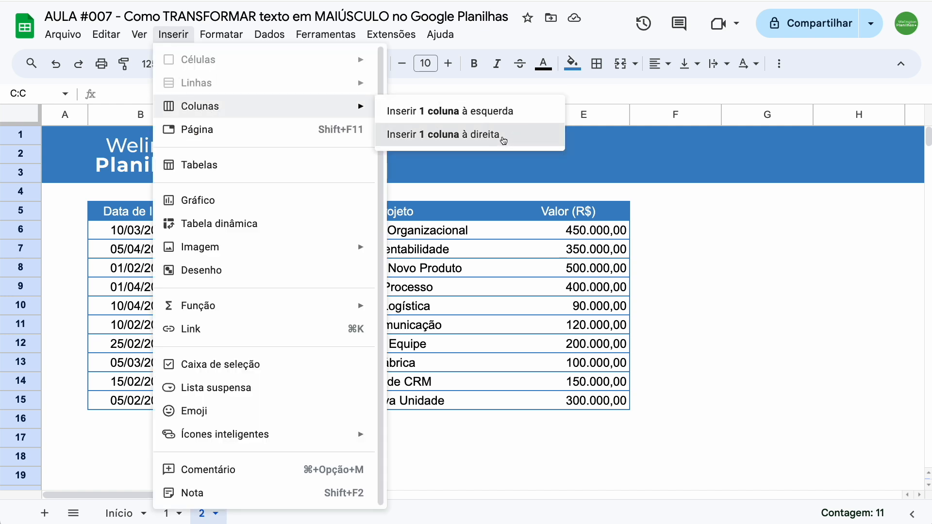
pyautogui.click(485, 135)
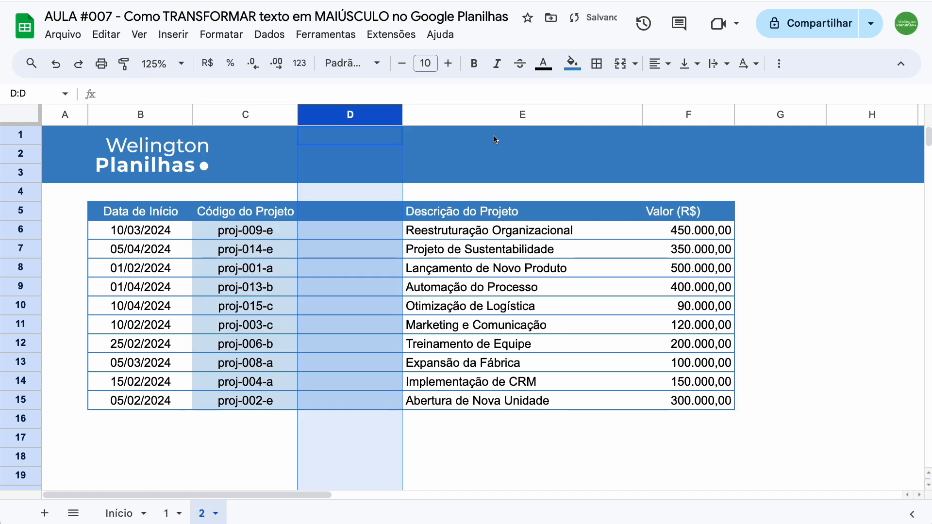
# Enter =MAIÚSCULA(C6) in D6 and fill the formula down to D15 with the suggested autofill.
pyautogui.click(333, 232)
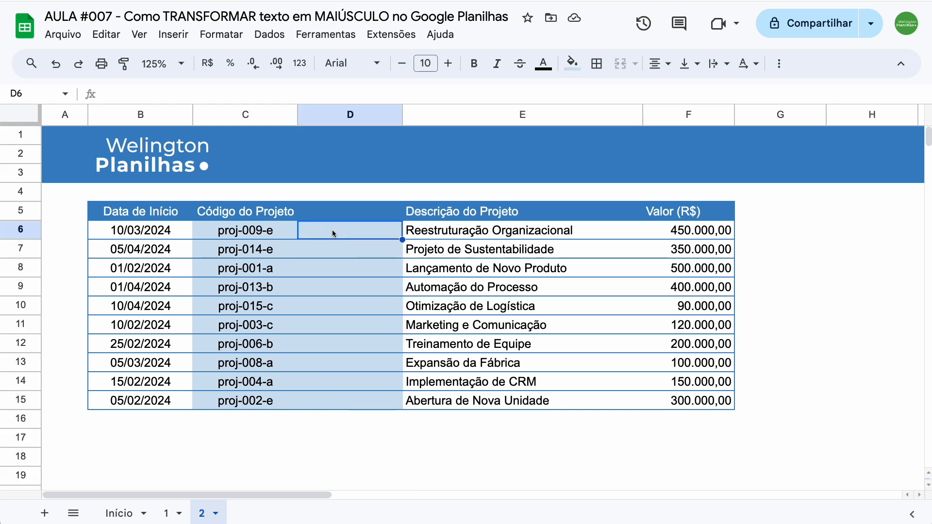
pyautogui.write('=')
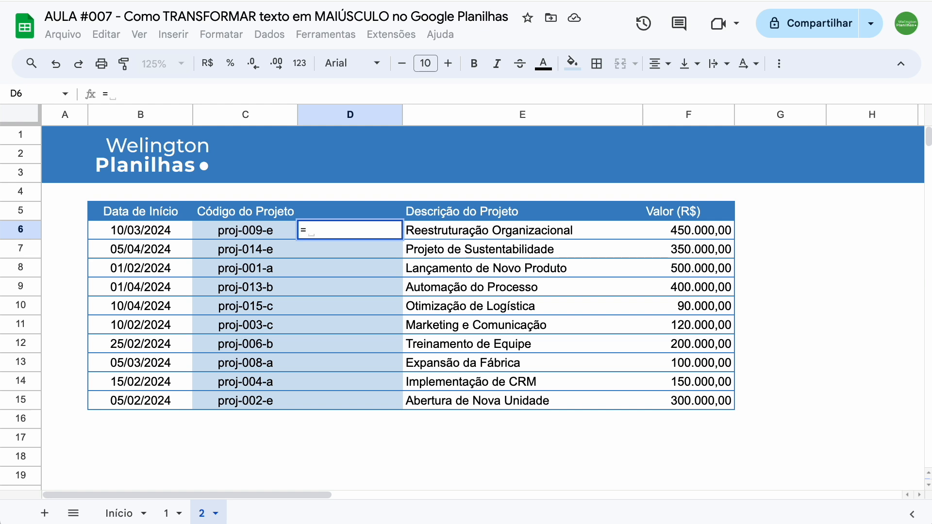
pyautogui.write('mai')
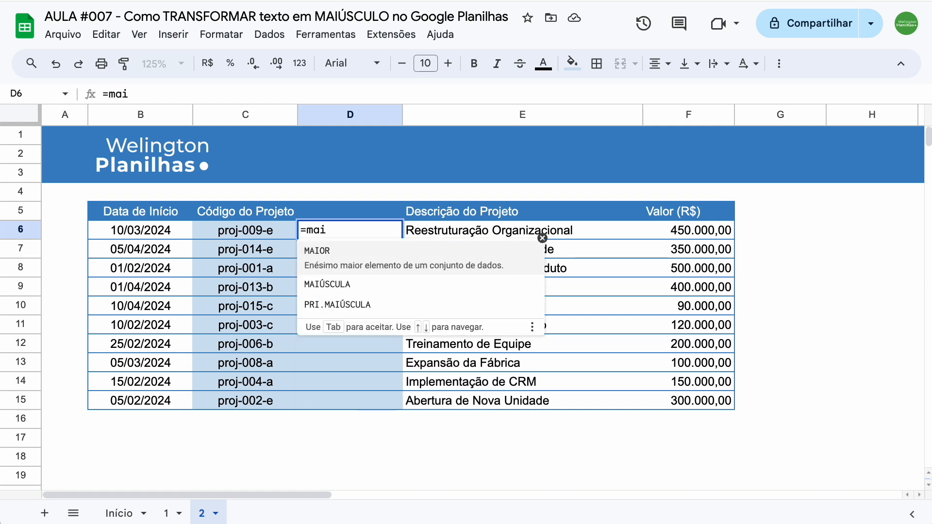
pyautogui.click(341, 285)
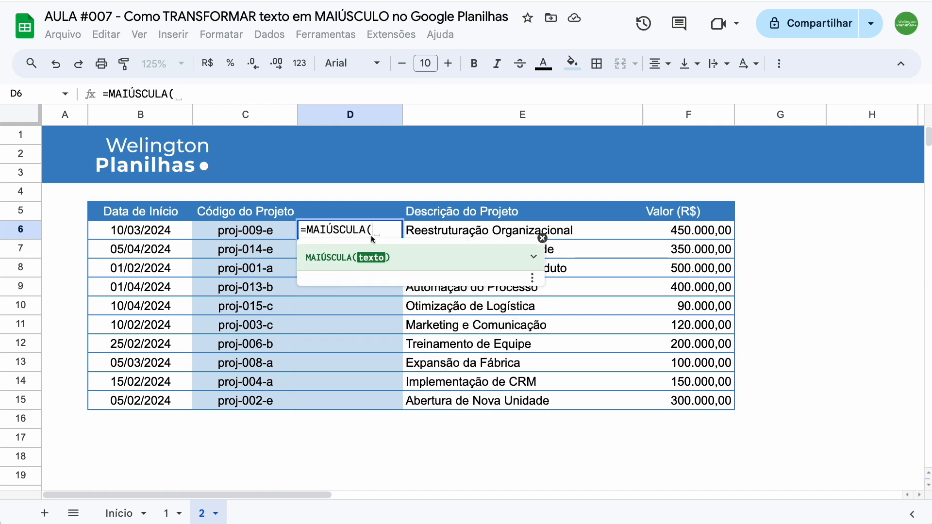
pyautogui.click(236, 233)
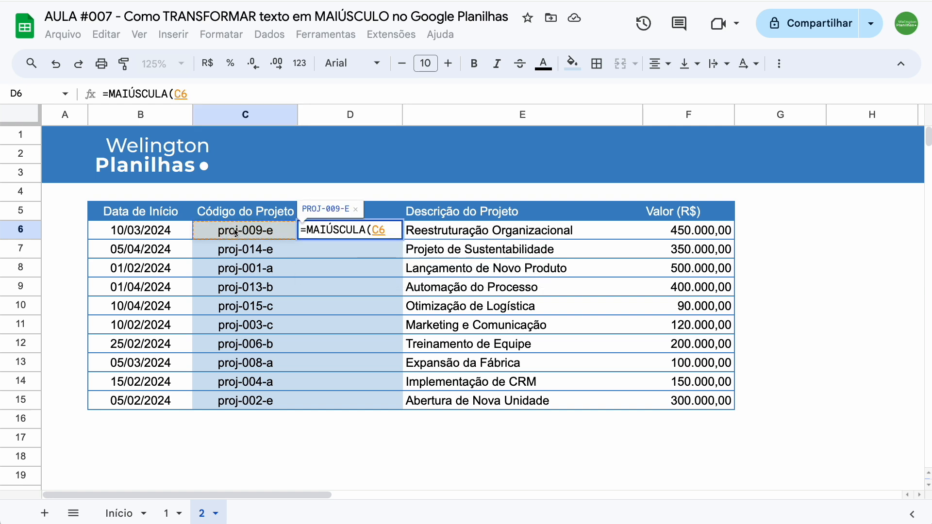
pyautogui.press('Return')
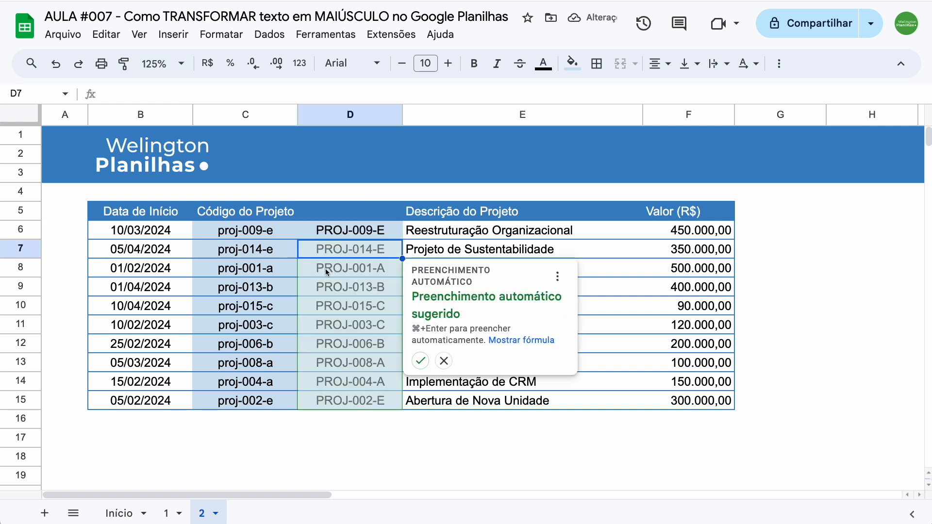
pyautogui.click(420, 360)
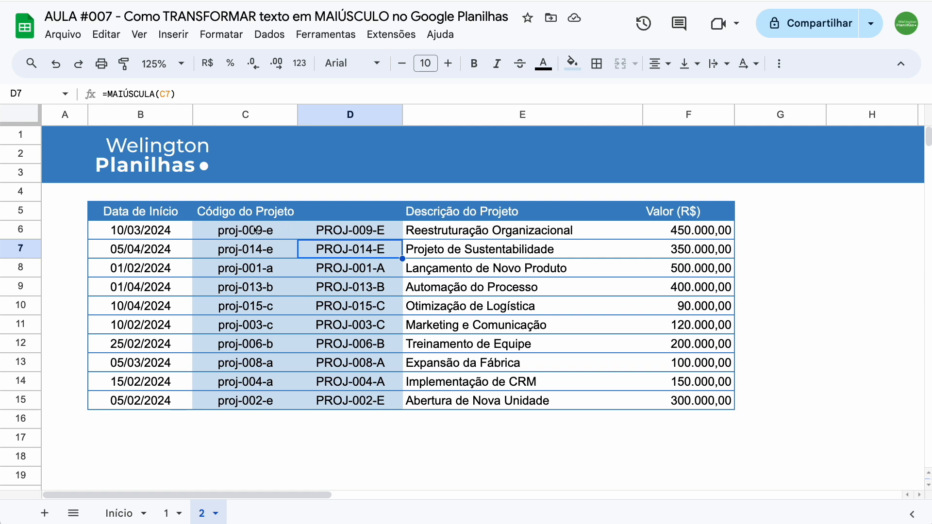
# Copy the uppercase codes in D6:D15 and paste them as values only over the project codes starting at C6.
pyautogui.moveTo(345, 232); pyautogui.dragTo(352, 399)
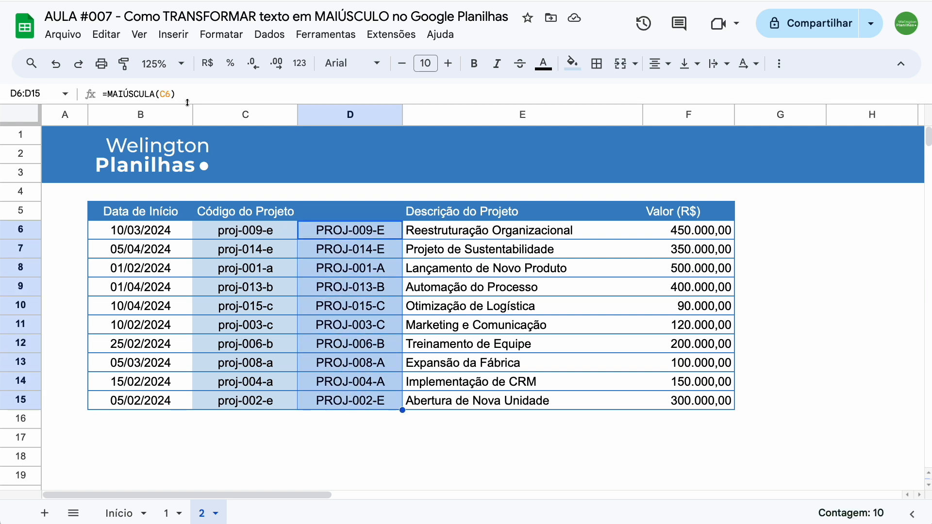
pyautogui.click(117, 39)
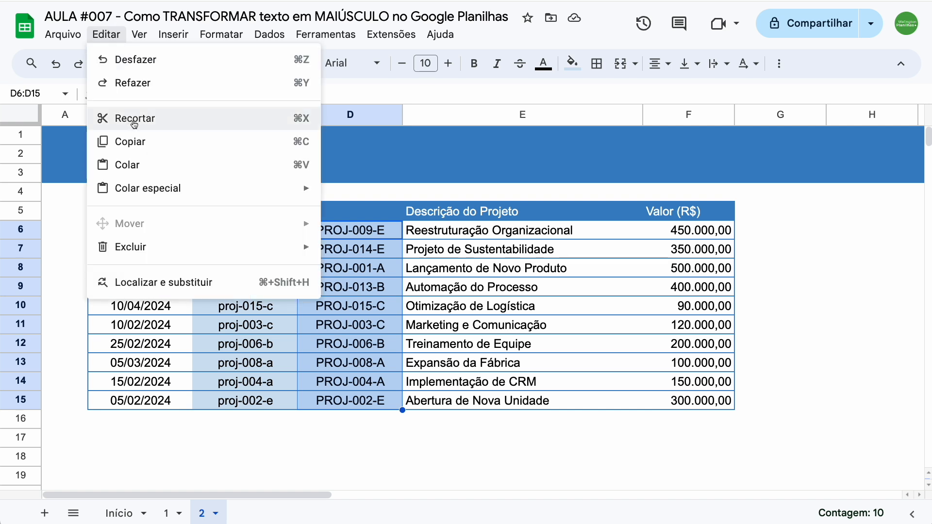
pyautogui.click(211, 124)
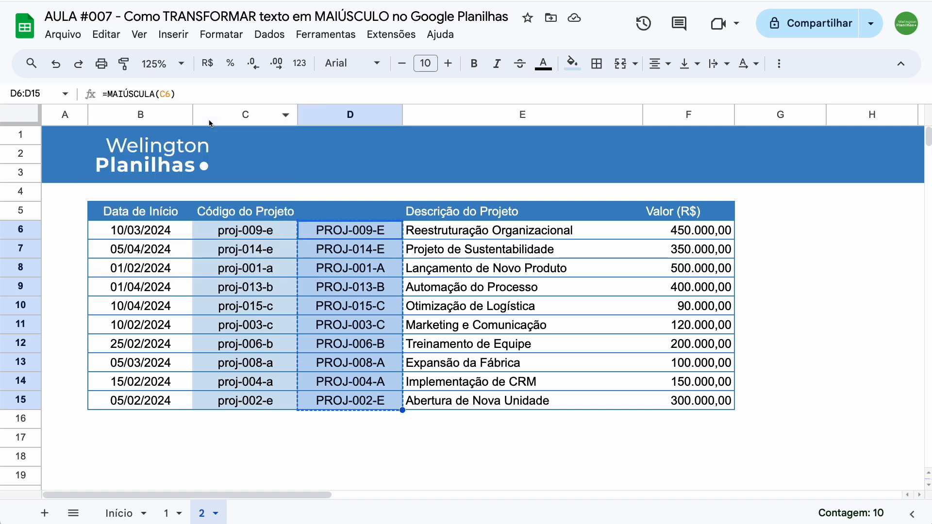
pyautogui.click(242, 231)
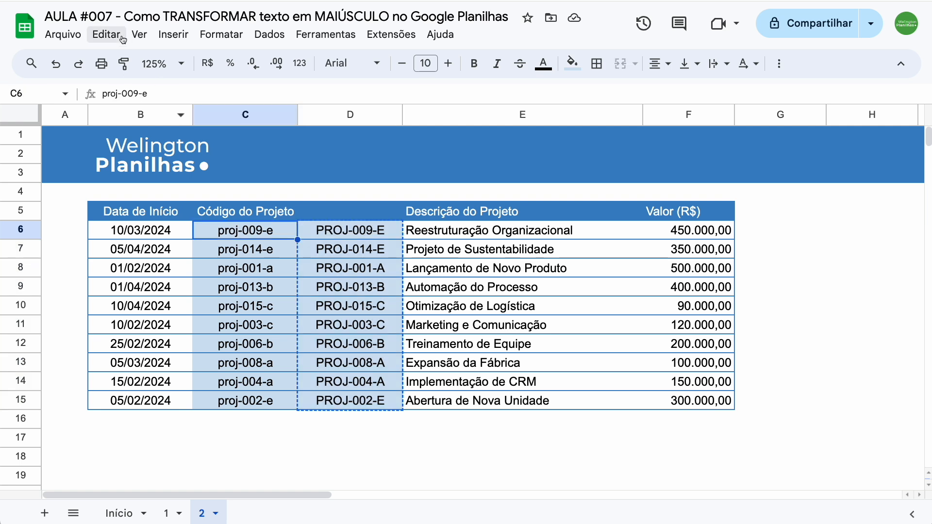
pyautogui.click(106, 34)
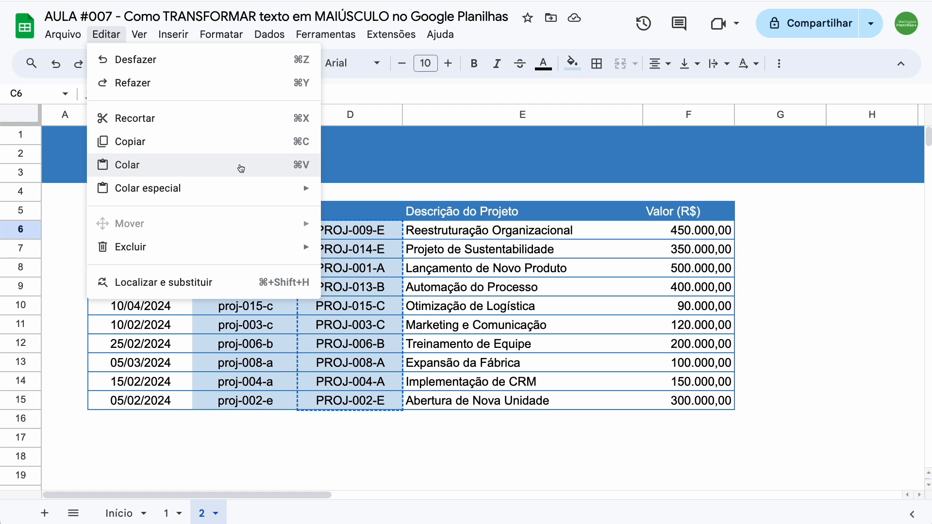
pyautogui.moveTo(217, 190)
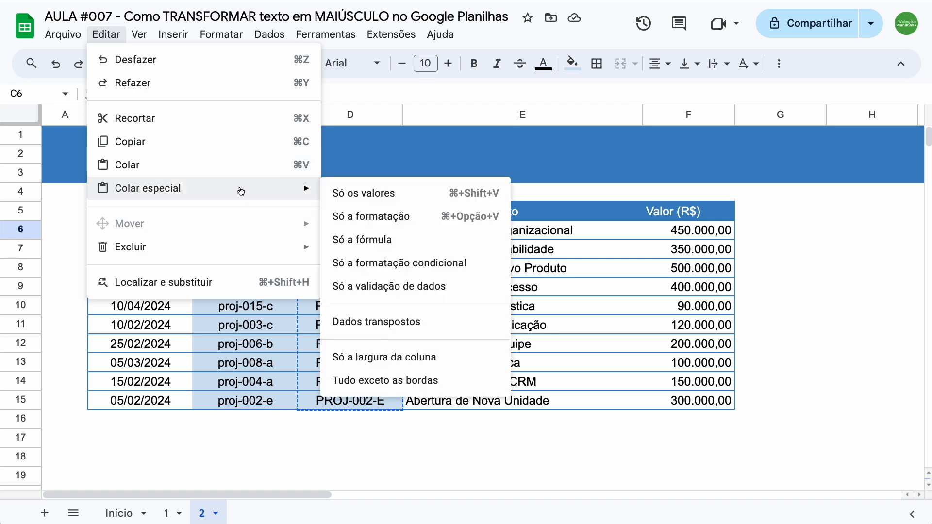
pyautogui.click(414, 194)
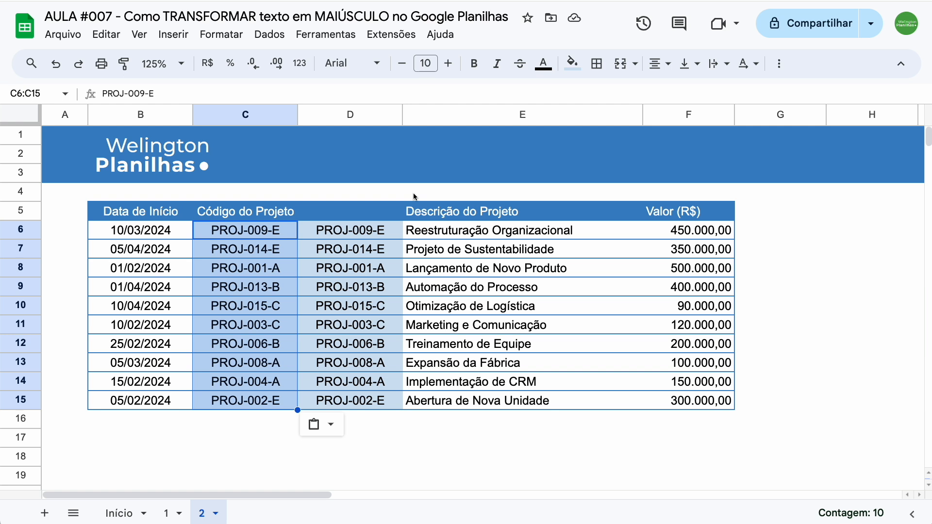
# Compare the contents of C6 and D6, and delete helper column D.
pyautogui.click(275, 230)
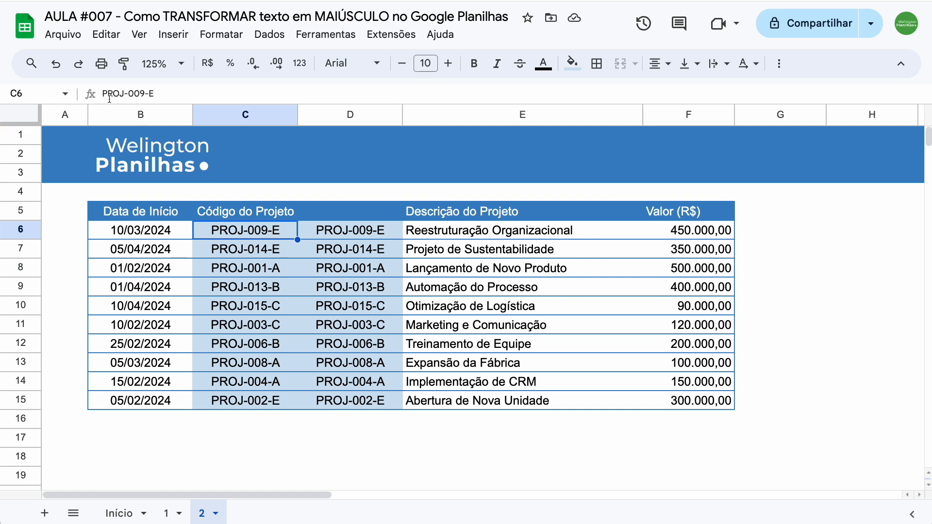
pyautogui.click(351, 233)
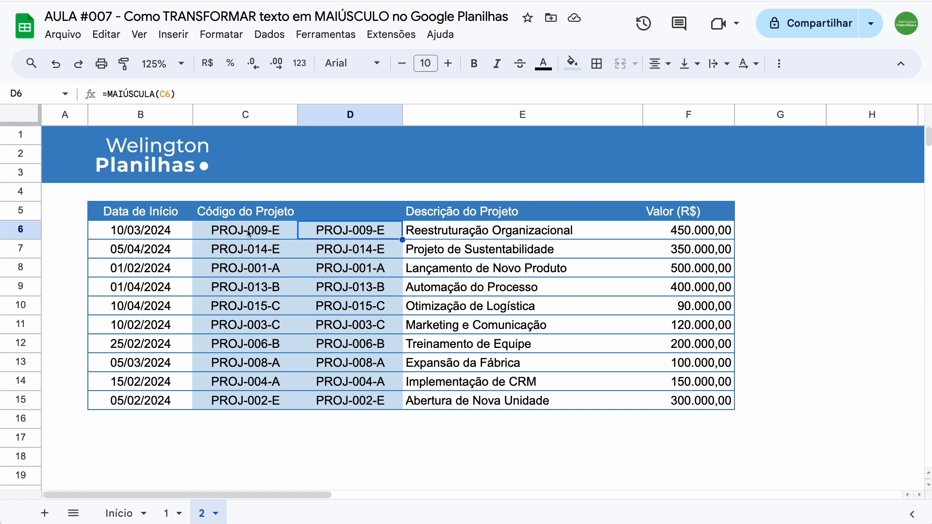
pyautogui.click(352, 114)
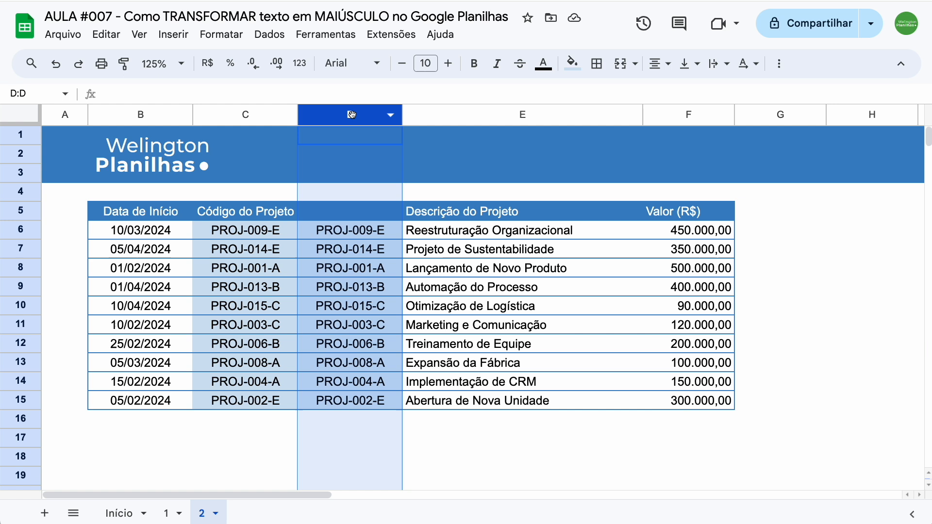
pyautogui.click(391, 117)
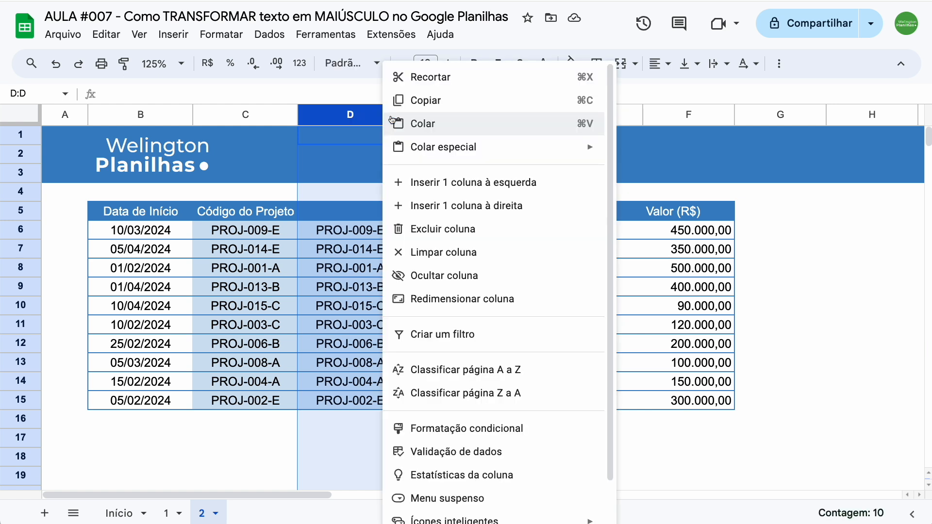
pyautogui.click(448, 229)
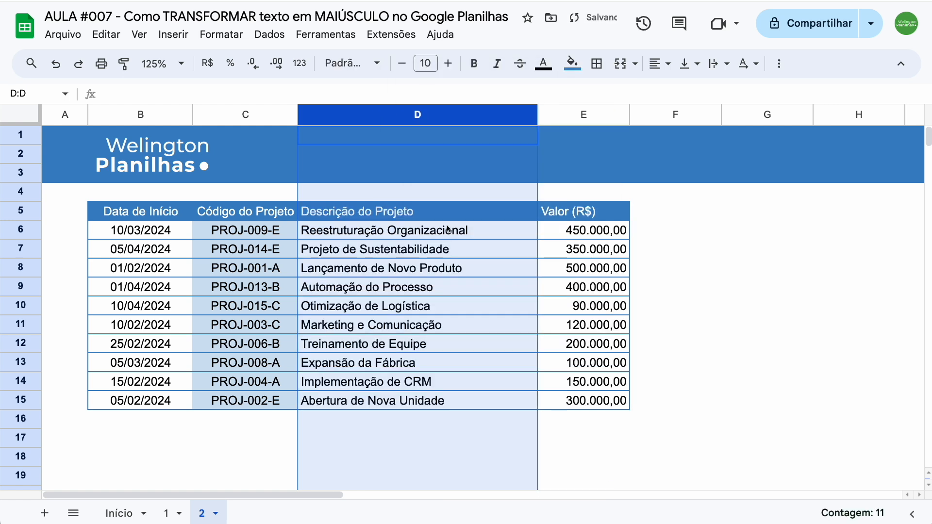
pyautogui.click(650, 234)
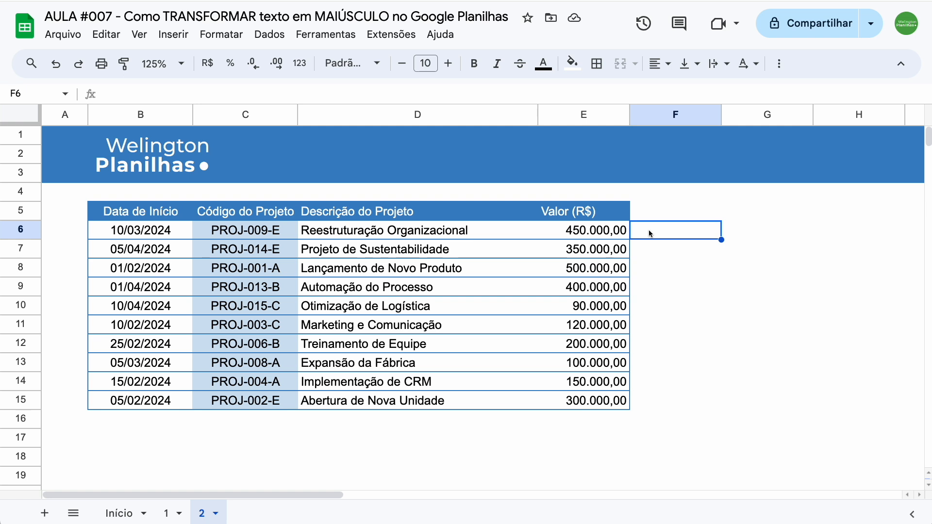